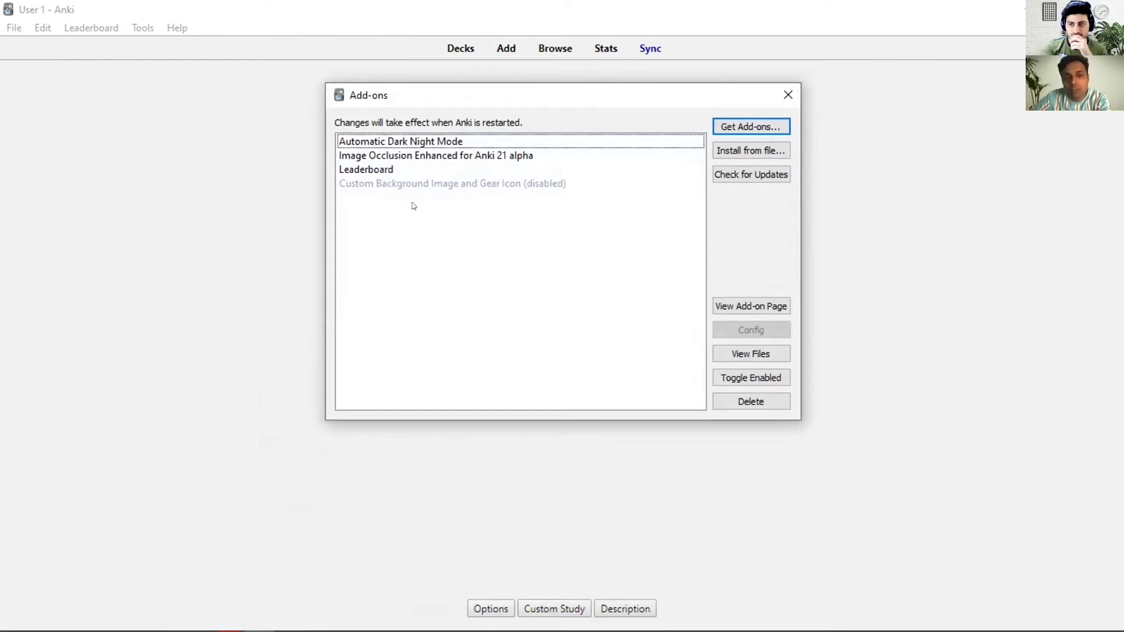
- Switch to the Opera browser, search the web for "image occlusion anki" and open AnkiWeb's Image Occlusion Enhanced for Anki 2.1 (alpha) page
{"action": "left_click", "coordinate": [362, 154]}
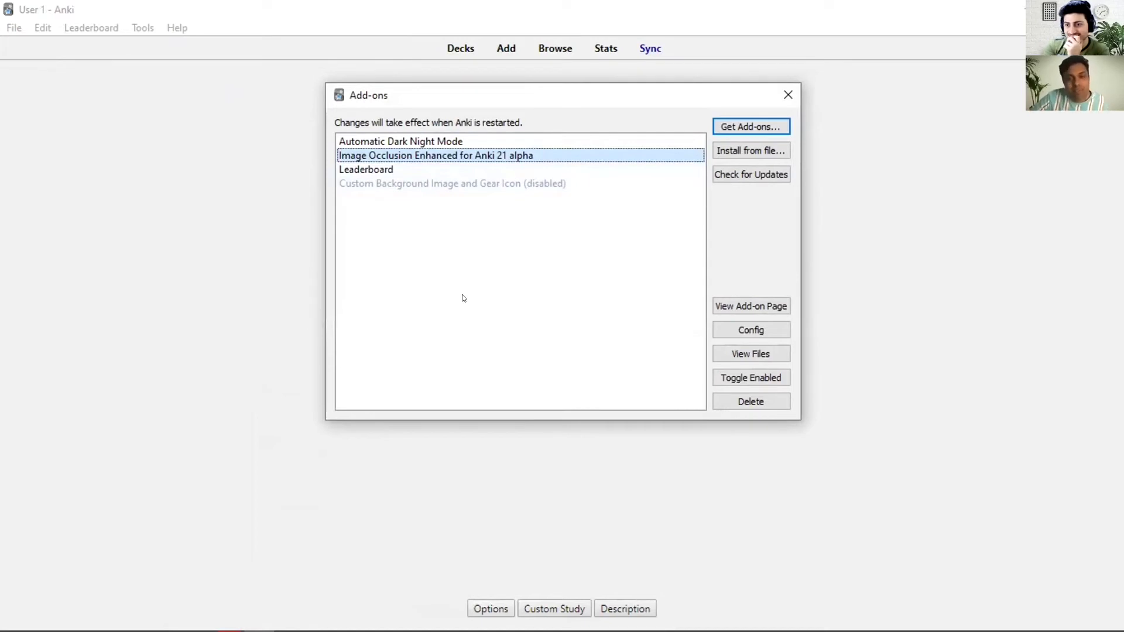
{"action": "left_click", "coordinate": [583, 268]}
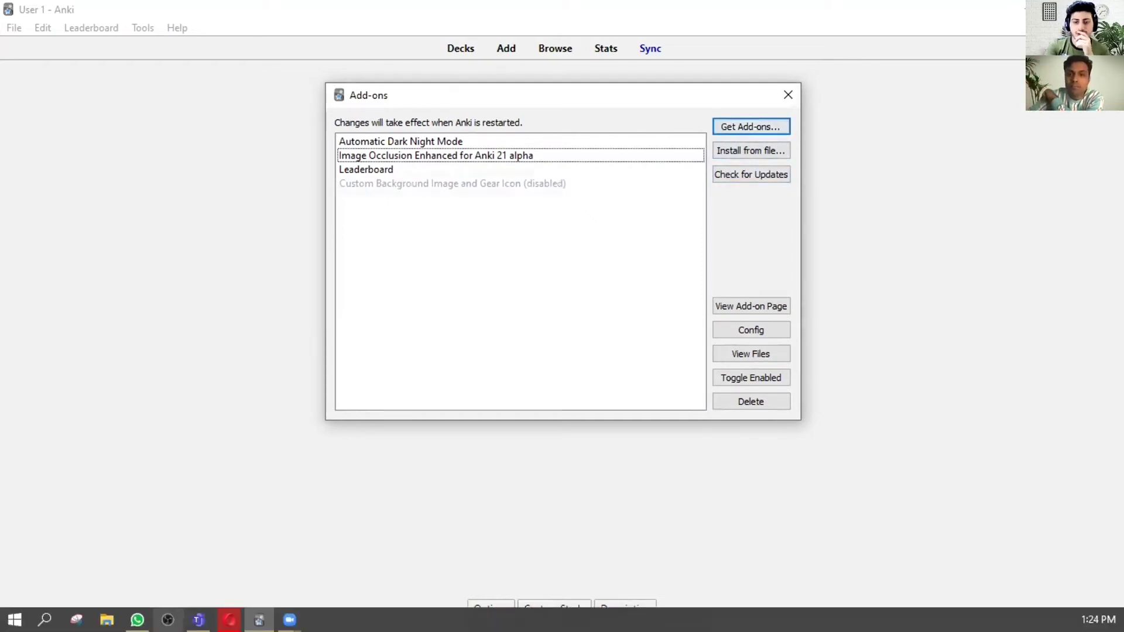
{"action": "left_click", "coordinate": [229, 619]}
{"action": "left_click", "coordinate": [370, 12]}
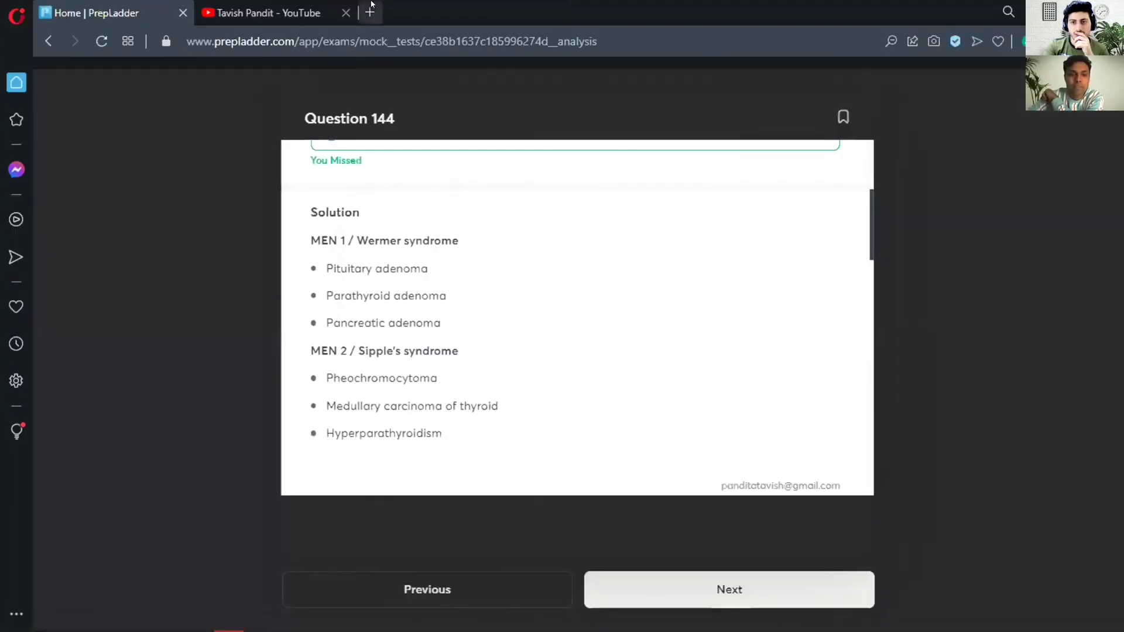
{"action": "type", "text": "IMAGE "}
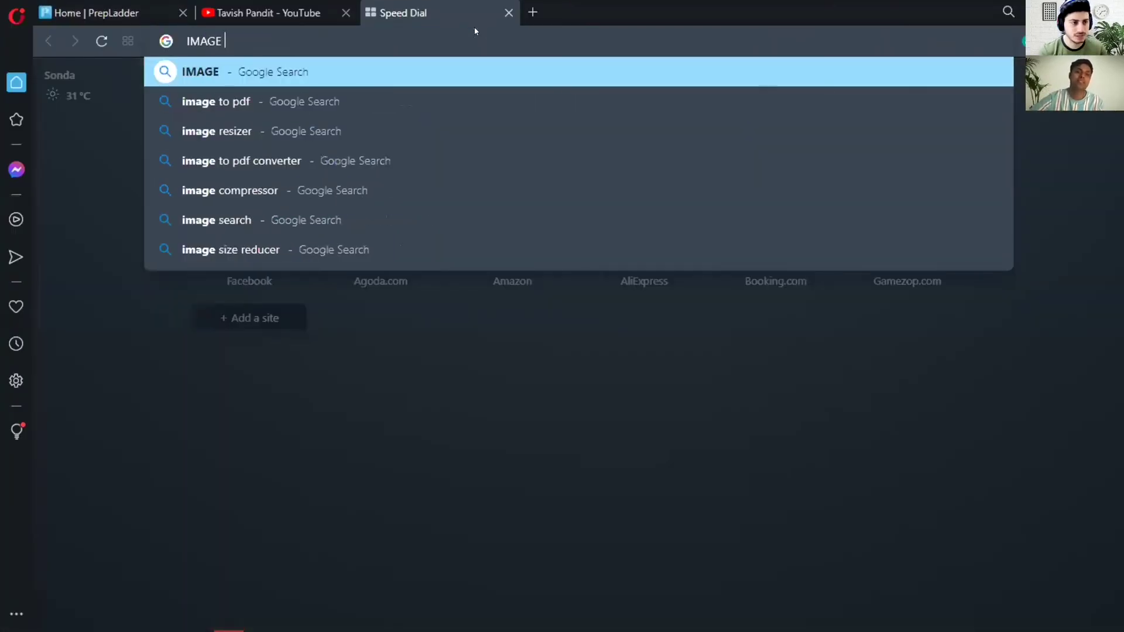
{"action": "type", "text": "OCCLUSION"}
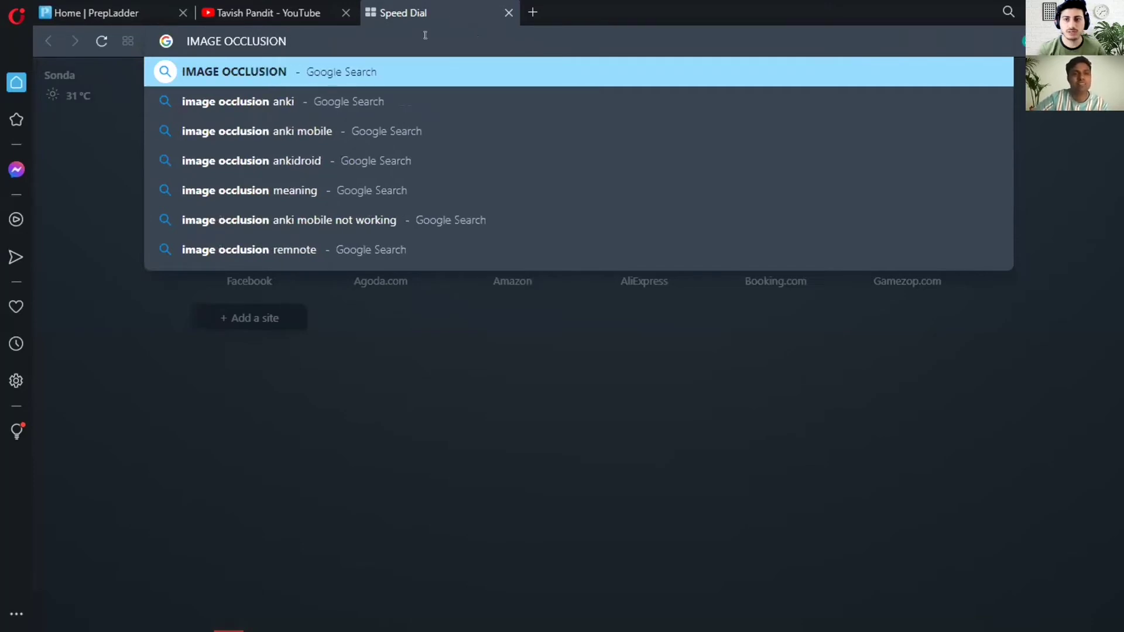
{"action": "left_click", "coordinate": [316, 109]}
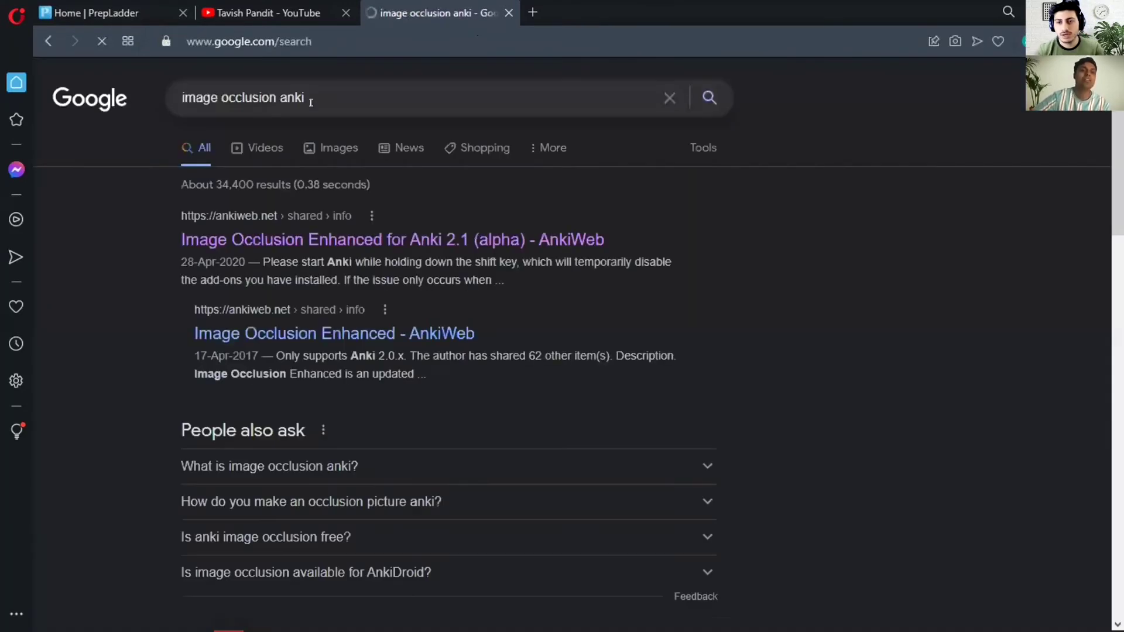
{"action": "left_click", "coordinate": [345, 245]}
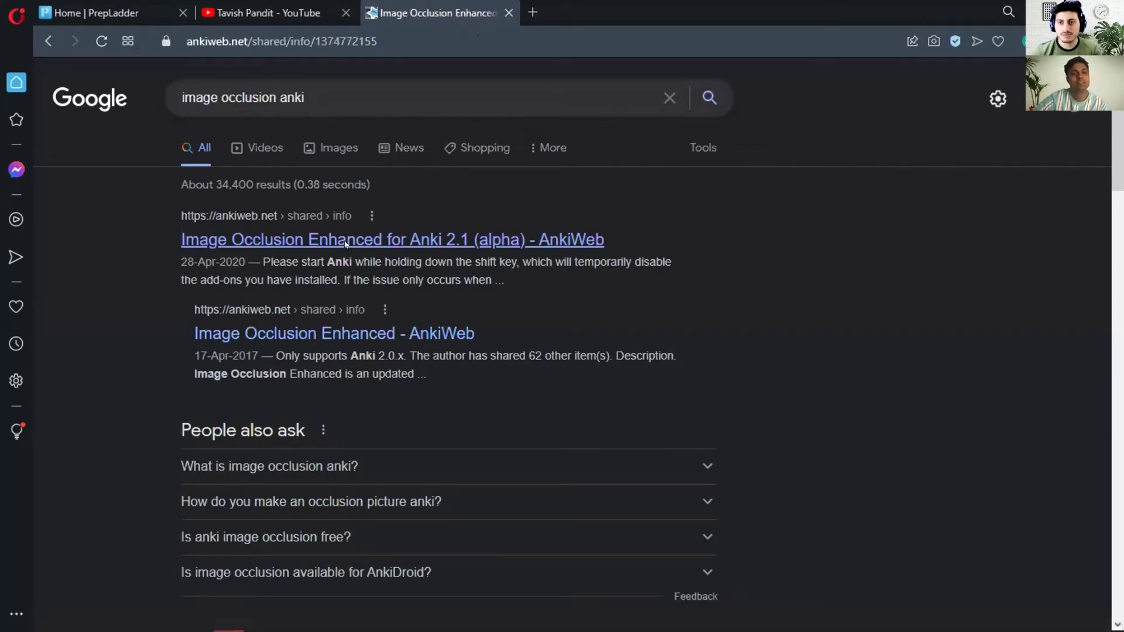
{"action": "scroll", "coordinate": [346, 244], "scroll_direction": "down", "scroll_amount": 10}
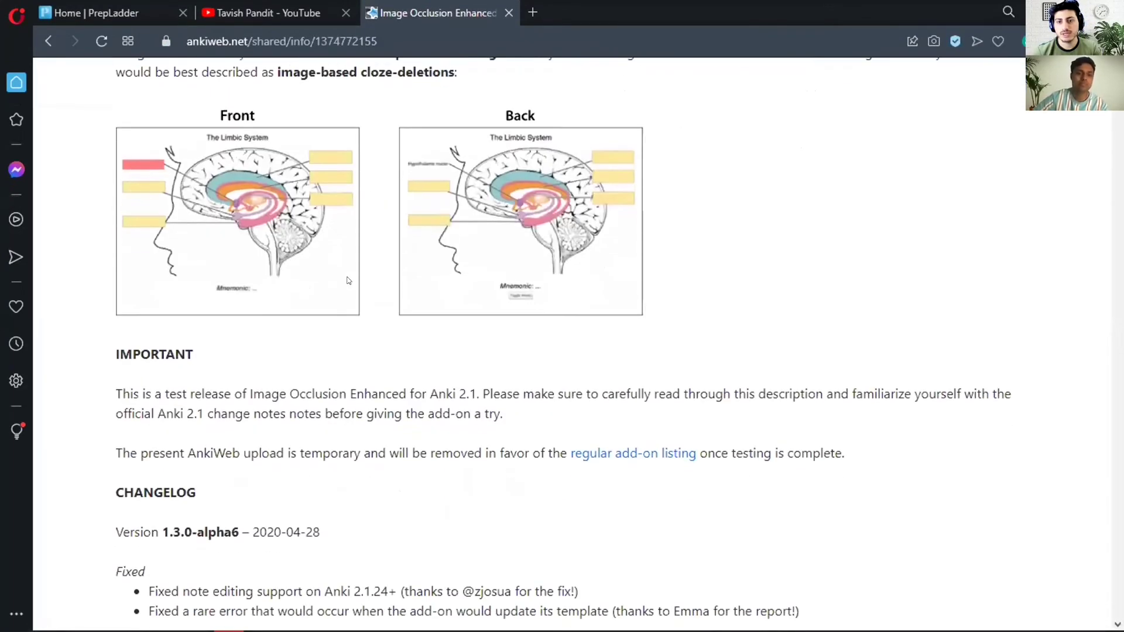
{"action": "scroll", "coordinate": [347, 282], "scroll_direction": "down", "scroll_amount": 12}
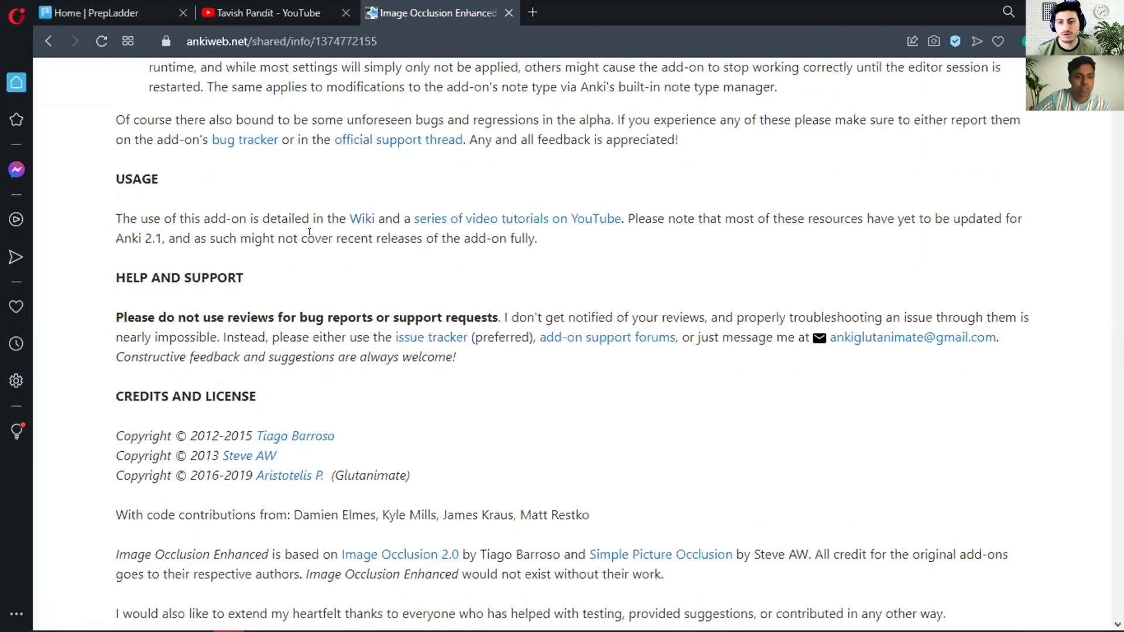
{"action": "scroll", "coordinate": [307, 256], "scroll_direction": "down", "scroll_amount": 10}
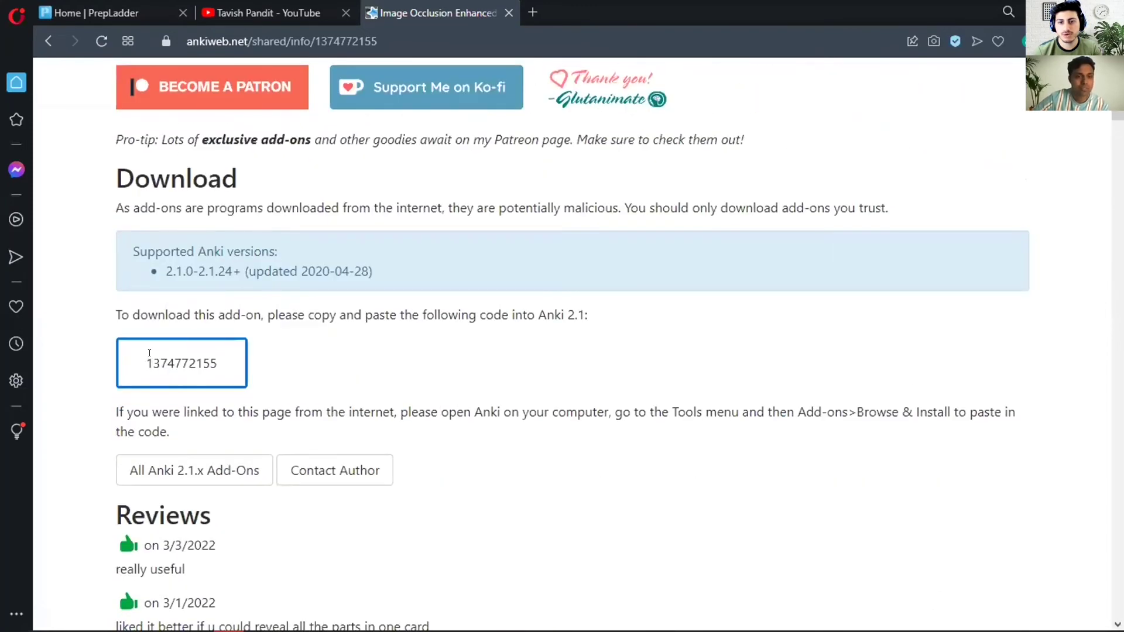
{"action": "left_click_drag", "start_coordinate": [137, 357], "coordinate": [228, 347]}
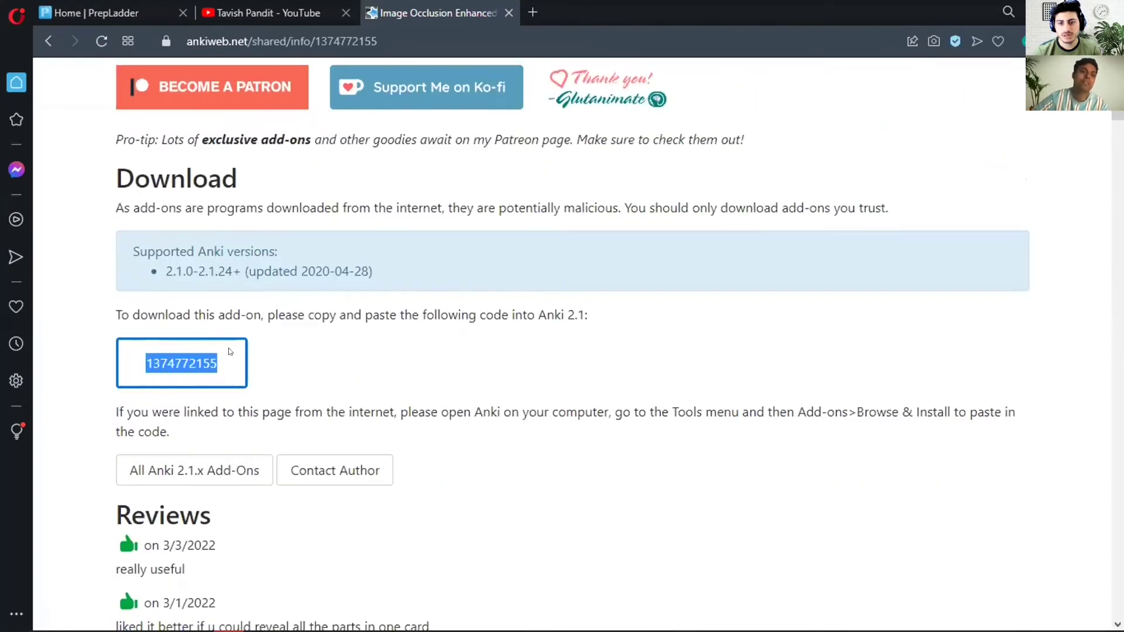
{"action": "key", "text": "ctrl+c"}
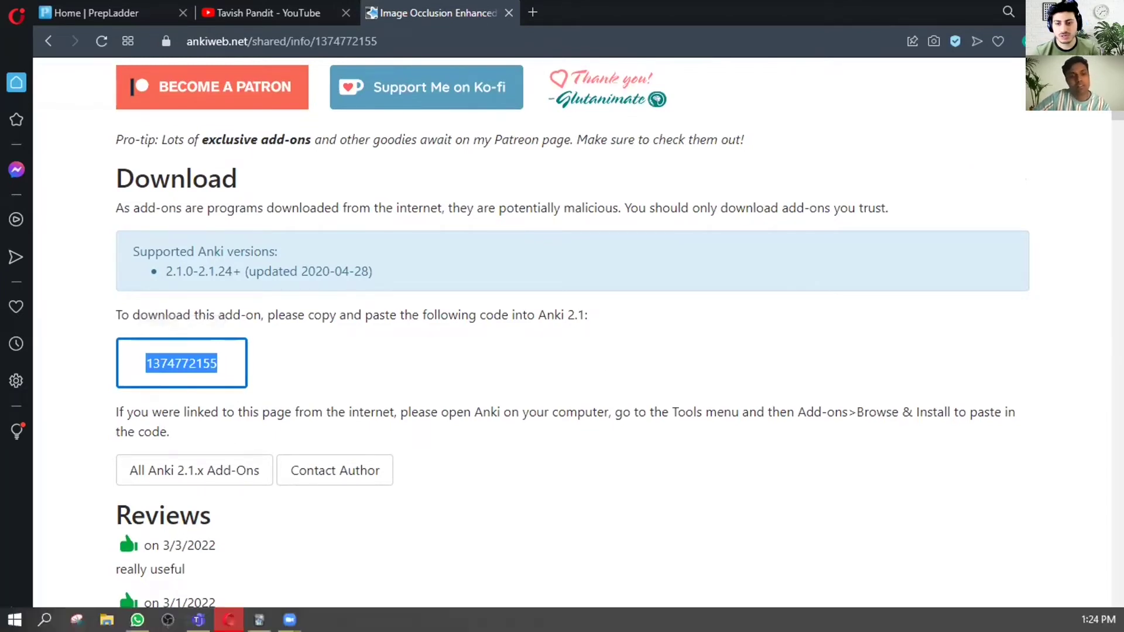
{"action": "left_click", "coordinate": [259, 620]}
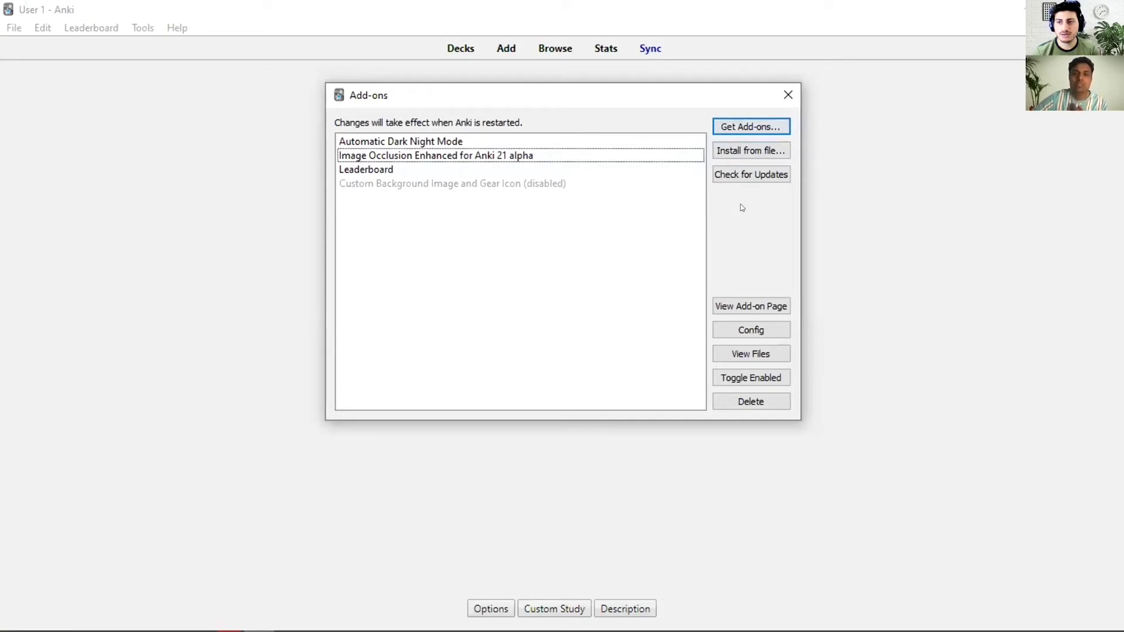
{"action": "left_click", "coordinate": [717, 124]}
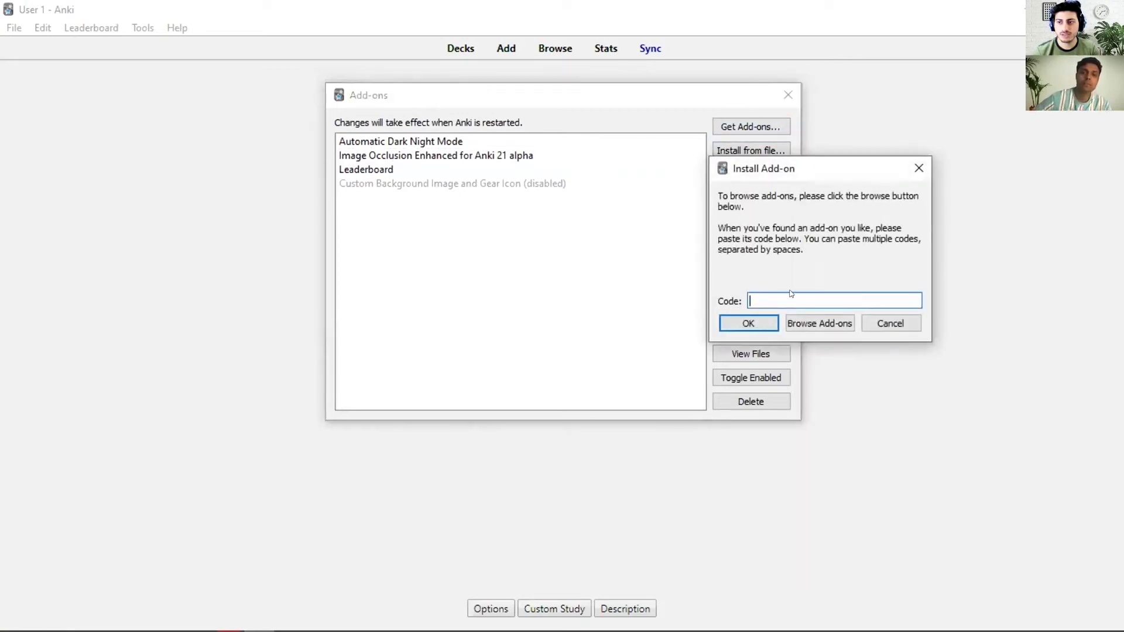
{"action": "key", "text": "ctrl+v"}
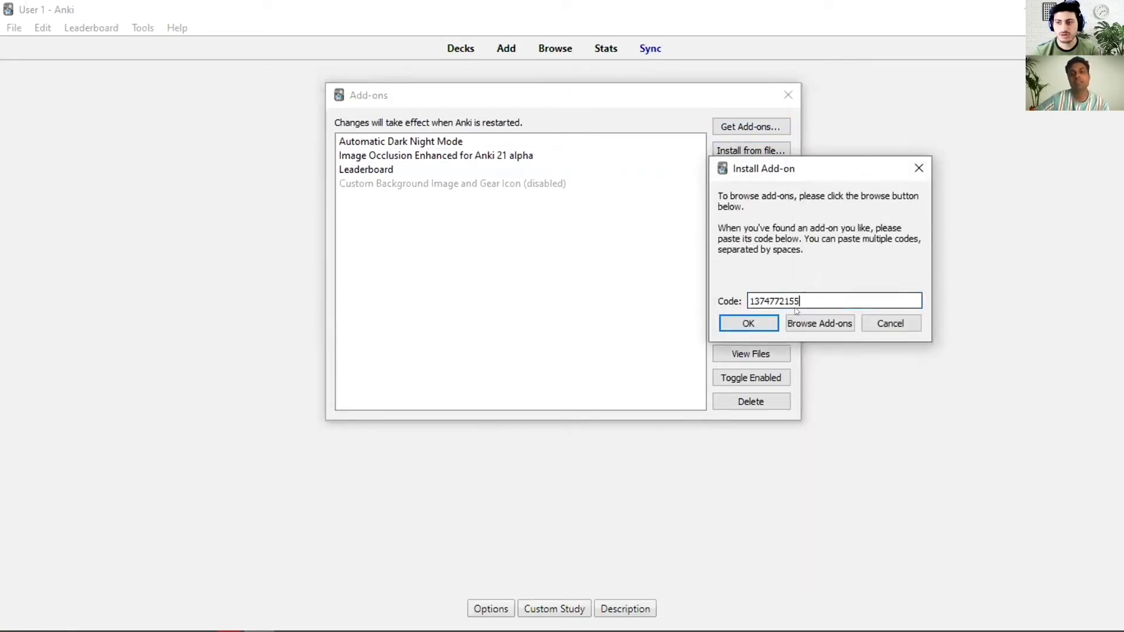
{"action": "left_click", "coordinate": [919, 169]}
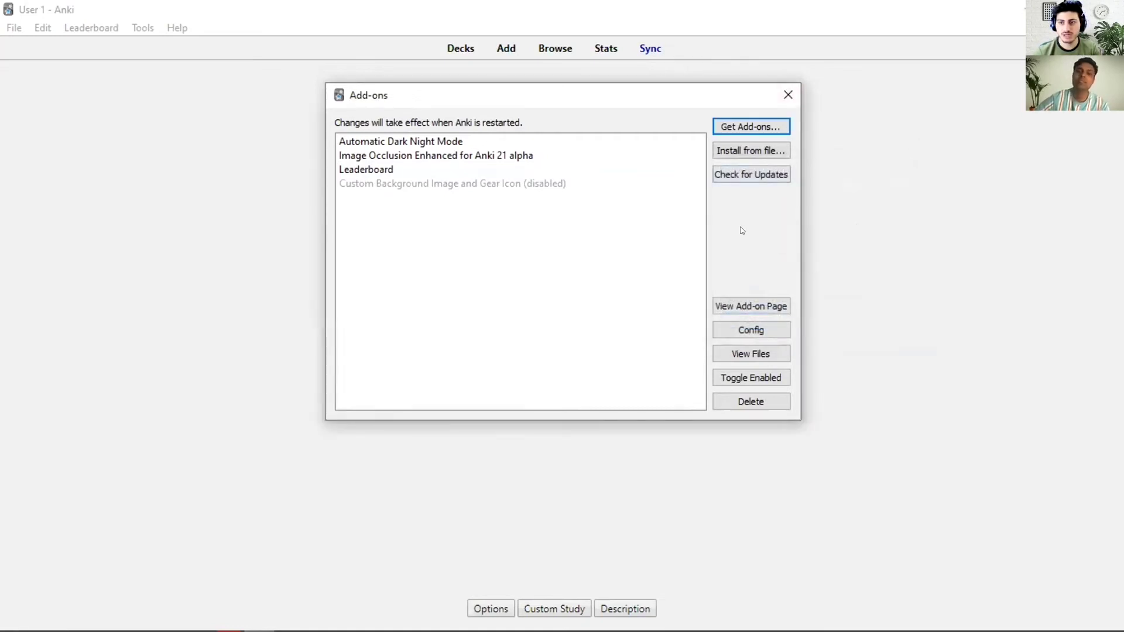
{"action": "left_click", "coordinate": [793, 95]}
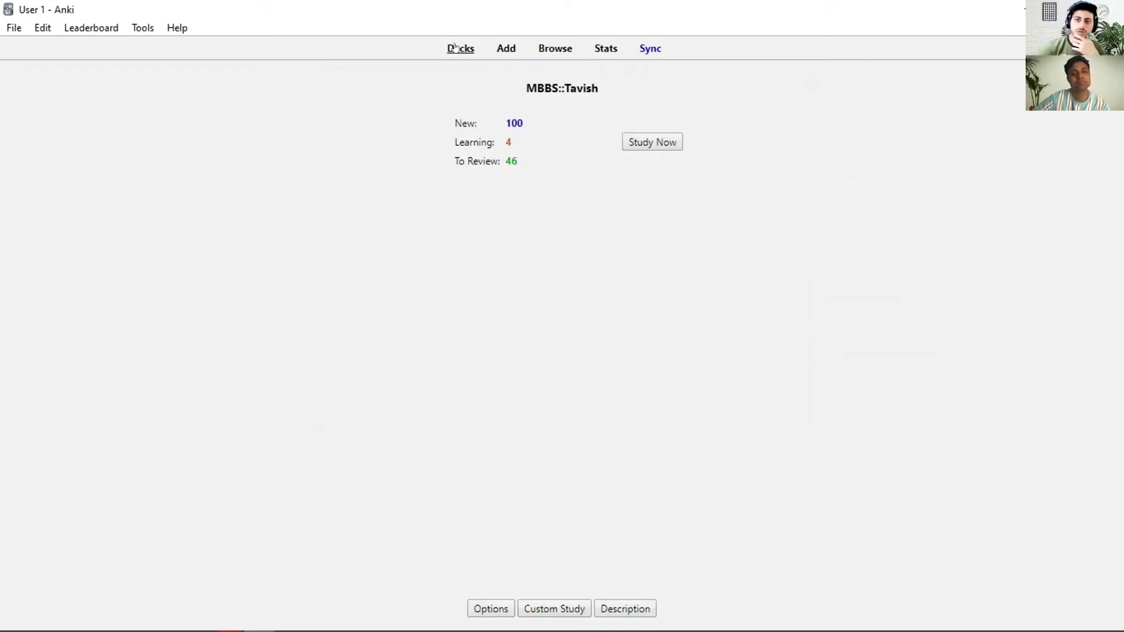
- Open the card browser and look through the list of existing cards
{"action": "left_click", "coordinate": [544, 50]}
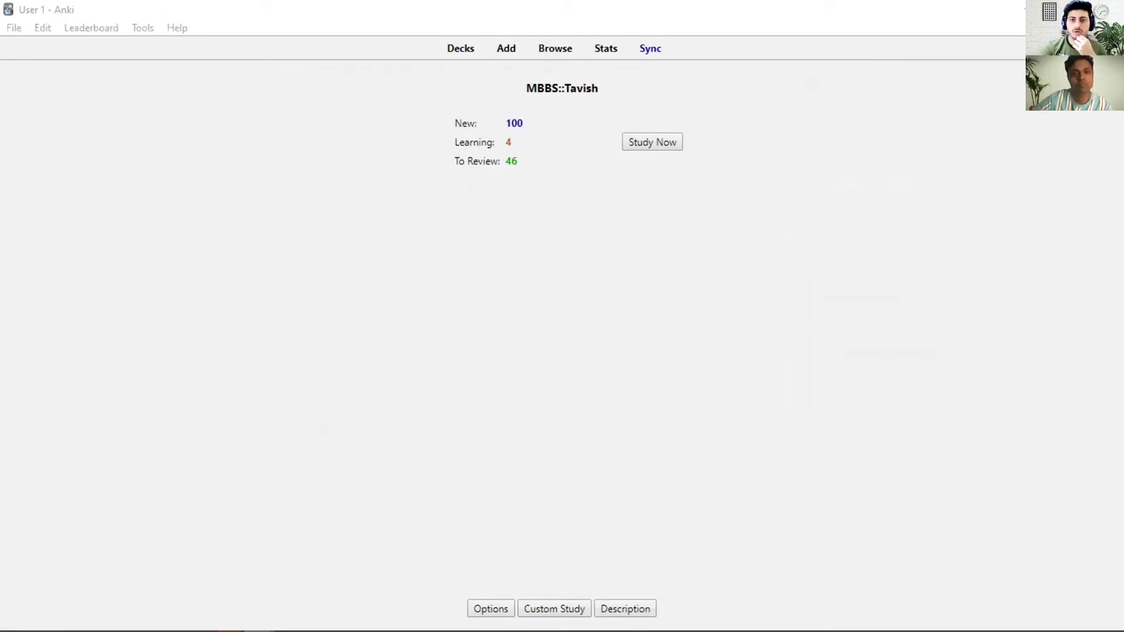
{"action": "left_click", "coordinate": [549, 74]}
{"action": "mouse_move", "coordinate": [259, 620]}
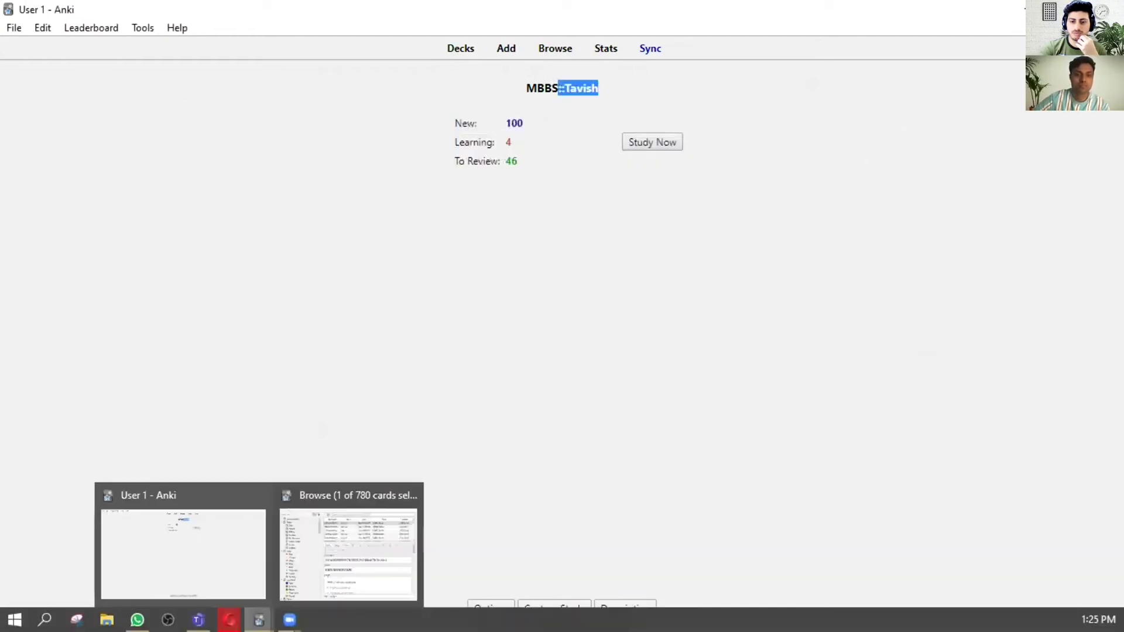
{"action": "left_click", "coordinate": [318, 558]}
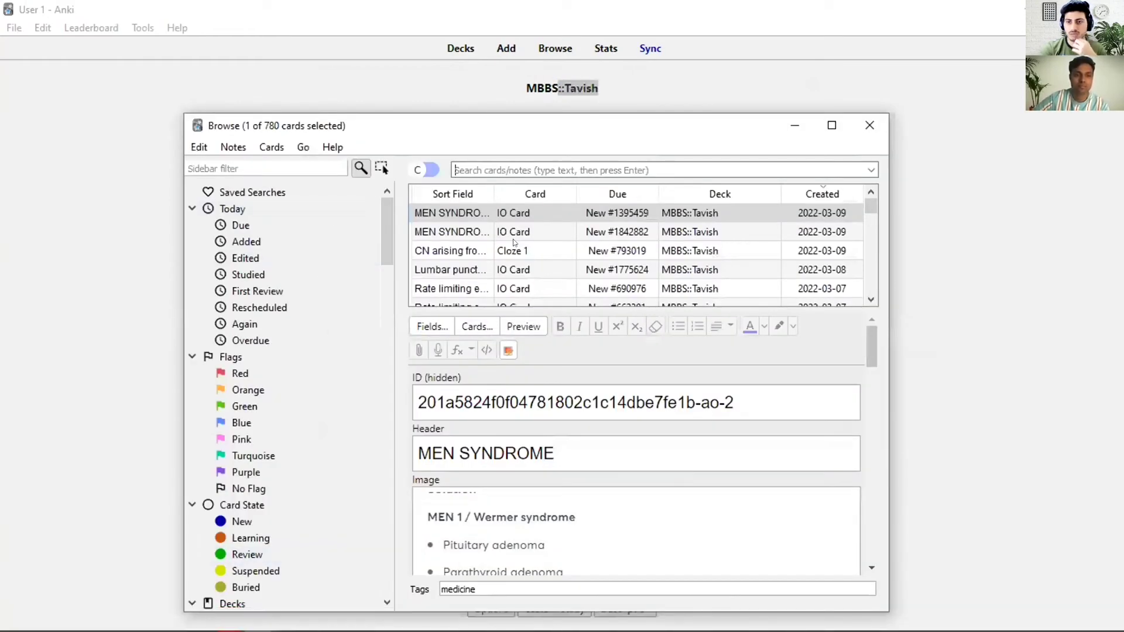
{"action": "scroll", "coordinate": [453, 232], "scroll_direction": "down", "scroll_amount": 1}
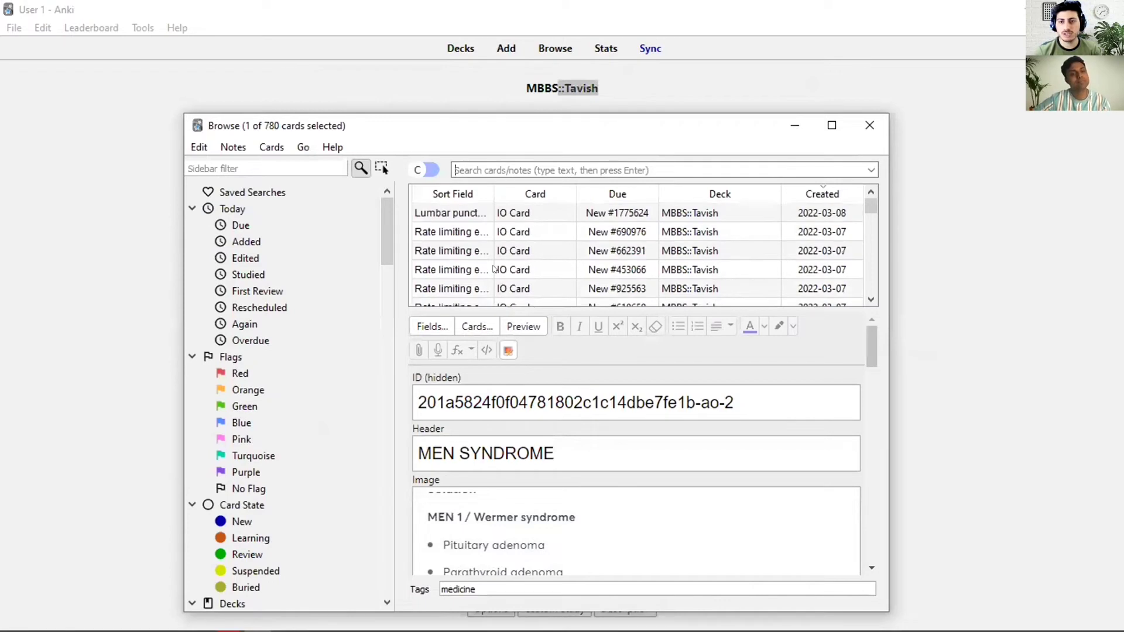
{"action": "scroll", "coordinate": [496, 269], "scroll_direction": "up", "scroll_amount": 1}
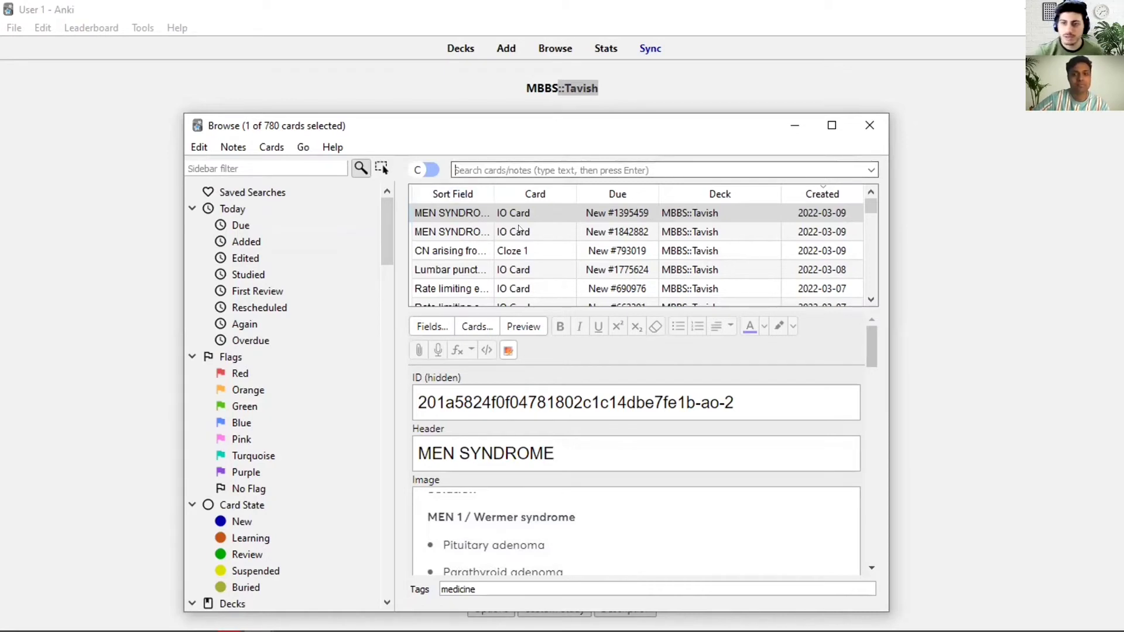
{"action": "scroll", "coordinate": [519, 229], "scroll_direction": "down", "scroll_amount": 10}
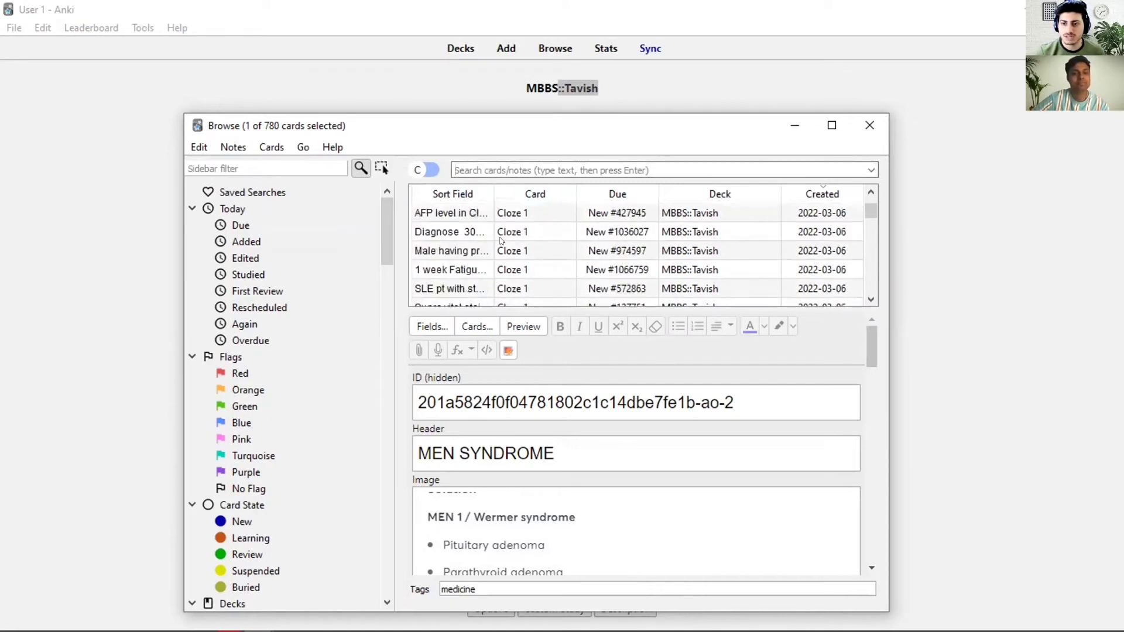
{"action": "scroll", "coordinate": [502, 240], "scroll_direction": "up", "scroll_amount": 10}
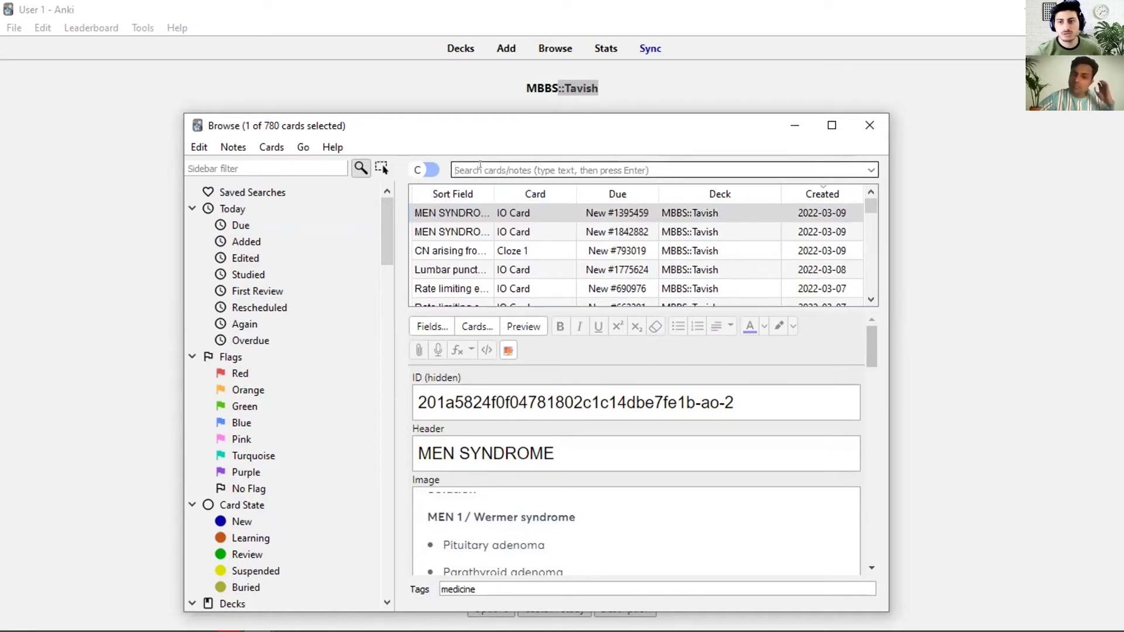
{"action": "type", "text": "MEN SU"}
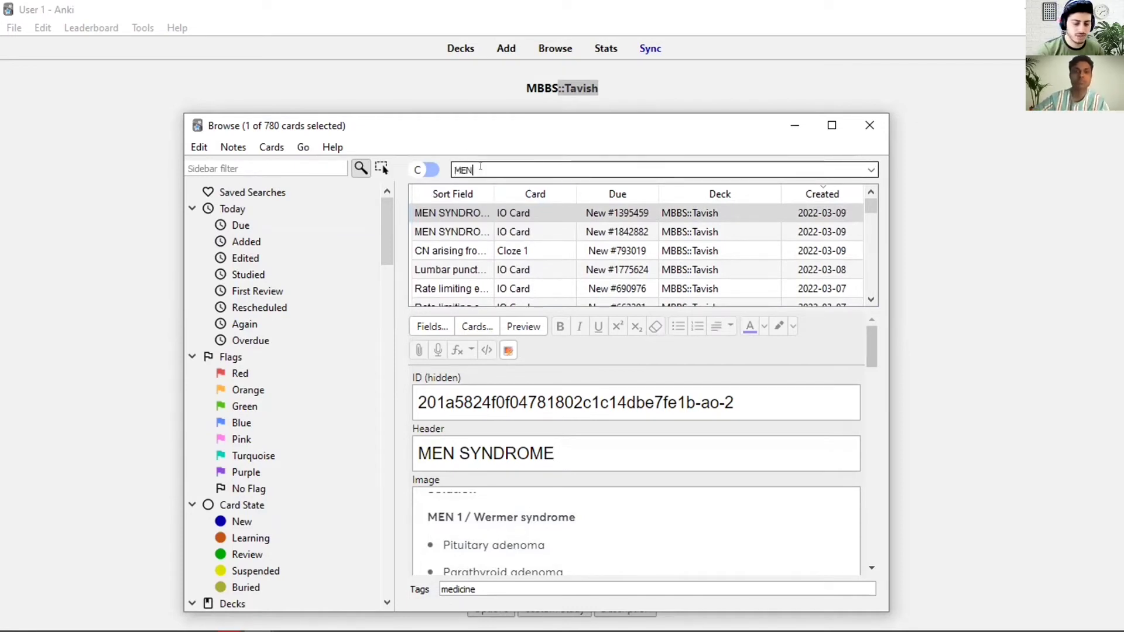
{"action": "key", "text": "BackSpace"}
{"action": "key", "text": "BackSpace"}
{"action": "key", "text": "BackSpace"}
{"action": "key", "text": "BackSpace"}
{"action": "key", "text": "BackSpace"}
{"action": "key", "text": "BackSpace"}
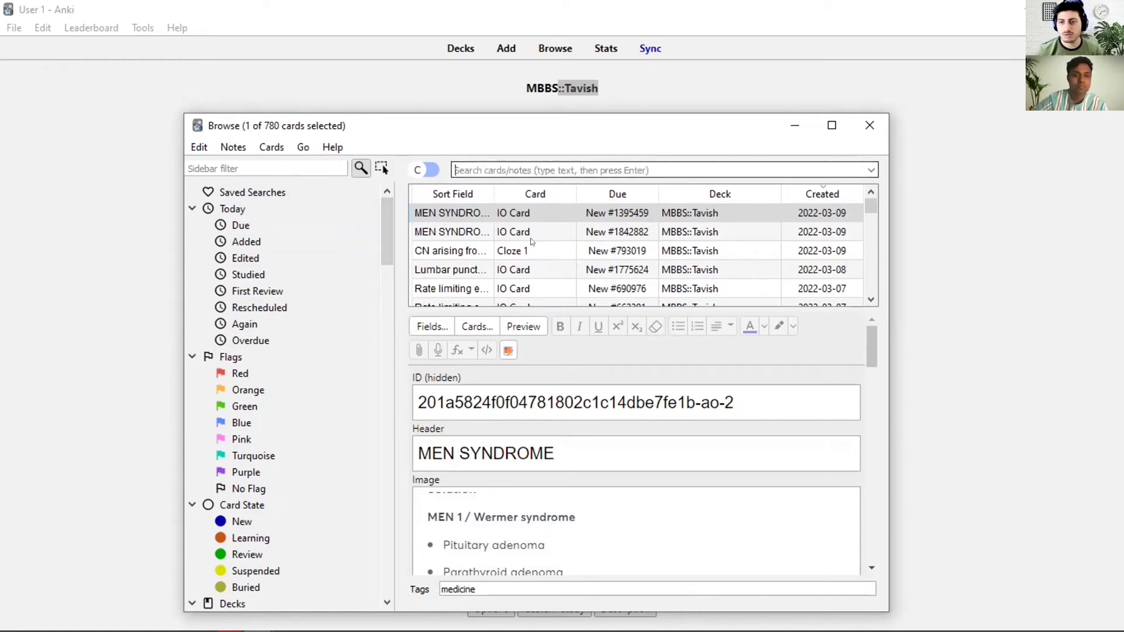
- View the cloze card on non-enveloped DNA viruses, close the card browser and return to the deck list
{"action": "scroll", "coordinate": [545, 256], "scroll_direction": "down", "scroll_amount": 3}
{"action": "scroll", "coordinate": [545, 256], "scroll_direction": "down", "scroll_amount": 15}
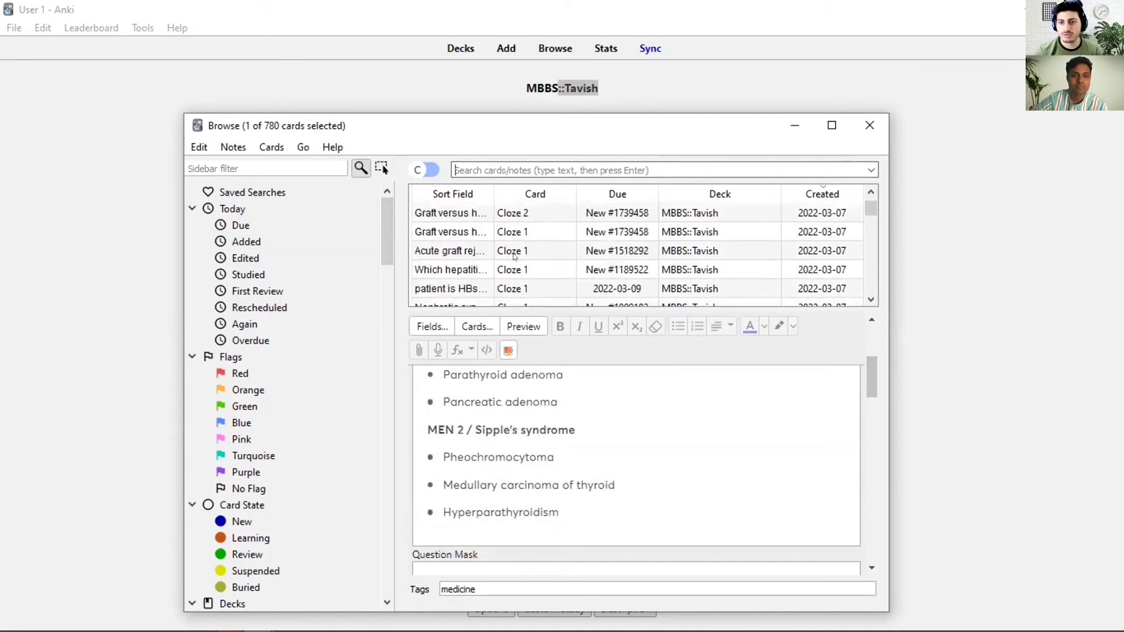
{"action": "left_click", "coordinate": [489, 249]}
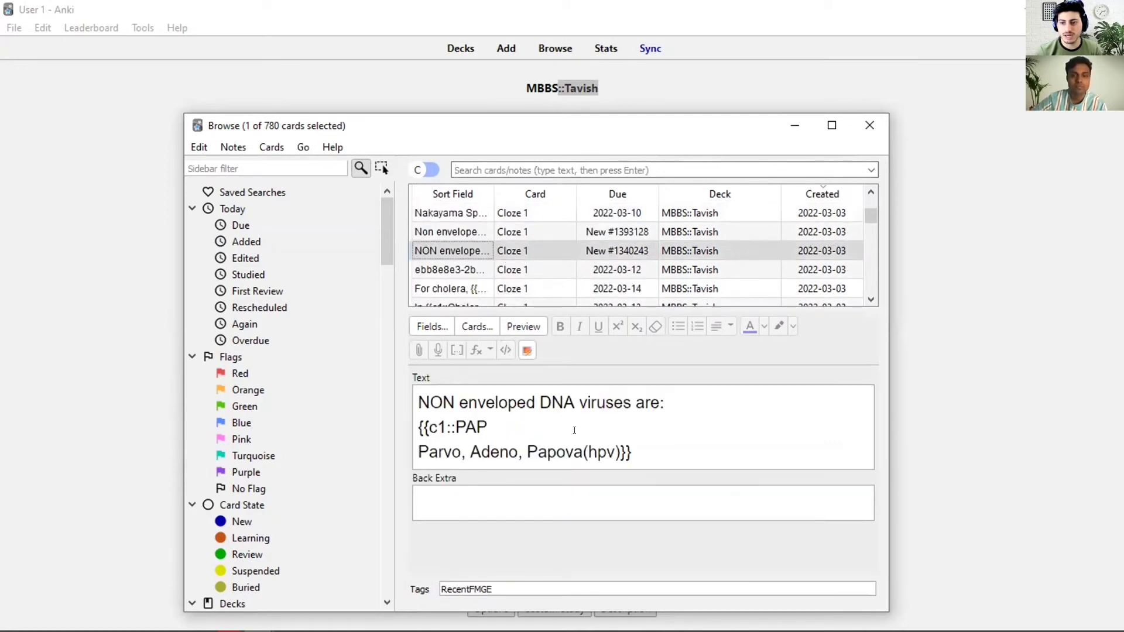
{"action": "left_click", "coordinate": [869, 124]}
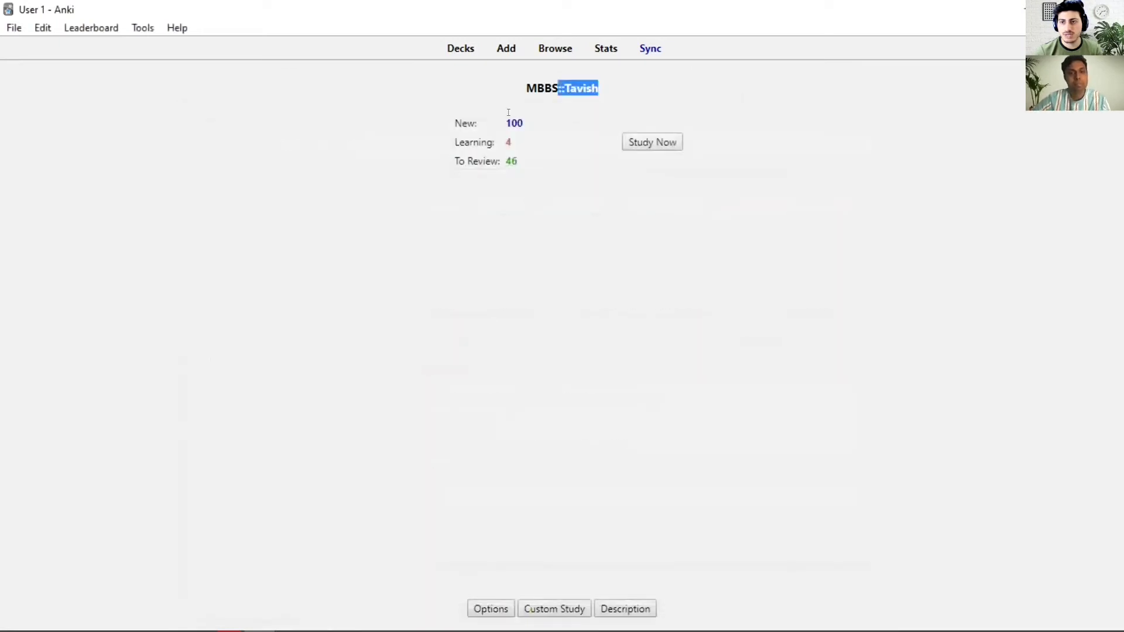
{"action": "left_click", "coordinate": [574, 85]}
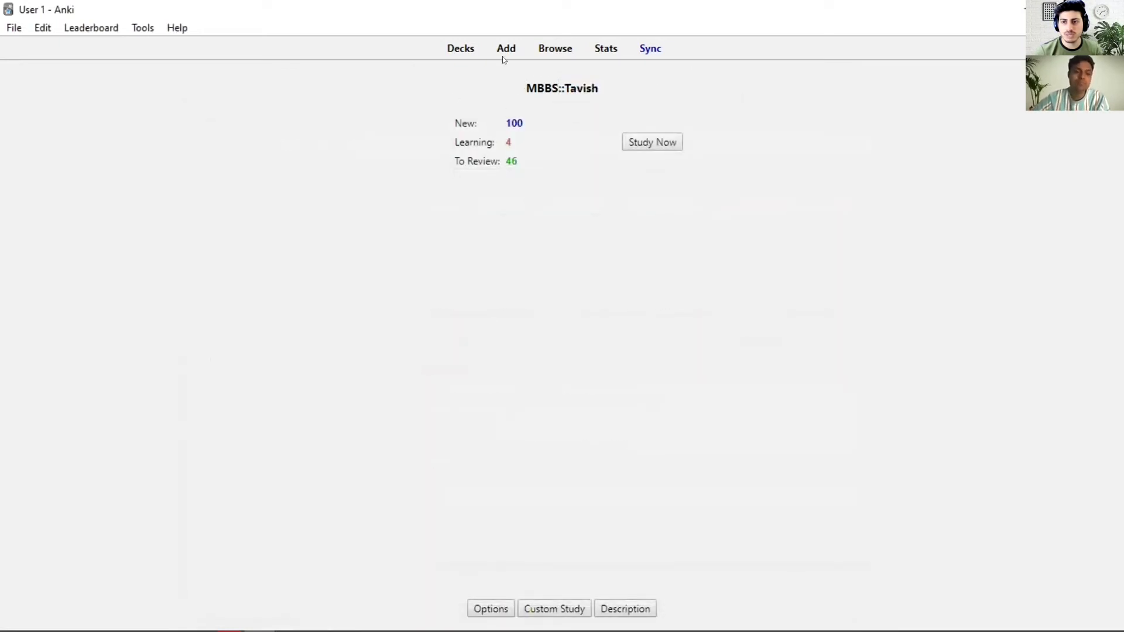
{"action": "left_click", "coordinate": [443, 48]}
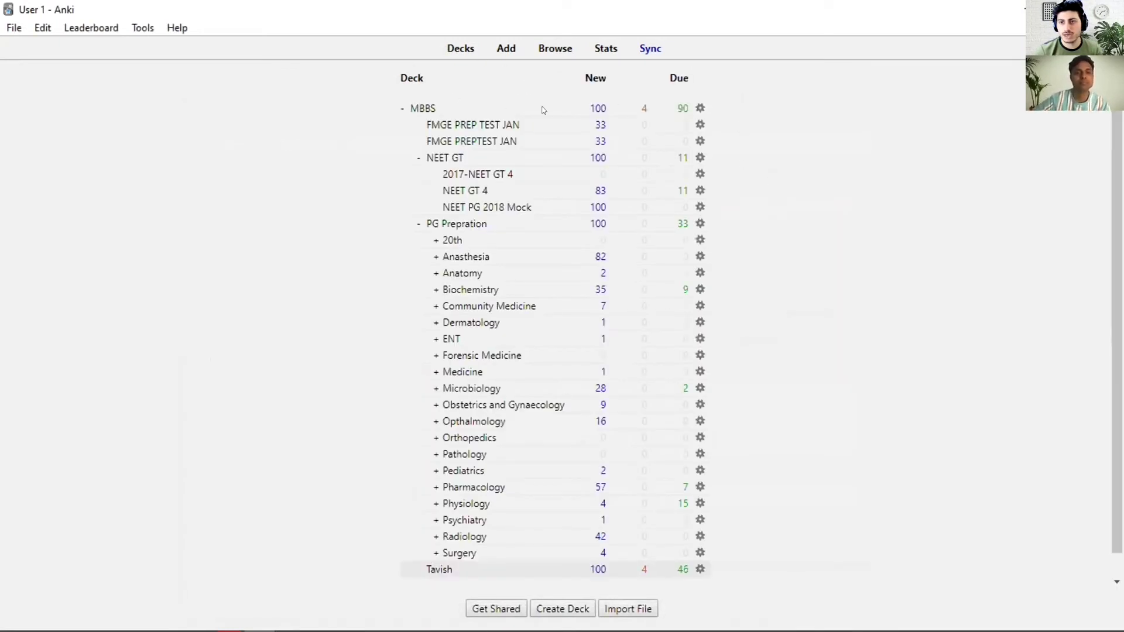
- Set up an export of the MBBS deck with media but without scheduling information, and cancel it
{"action": "left_click", "coordinate": [701, 109]}
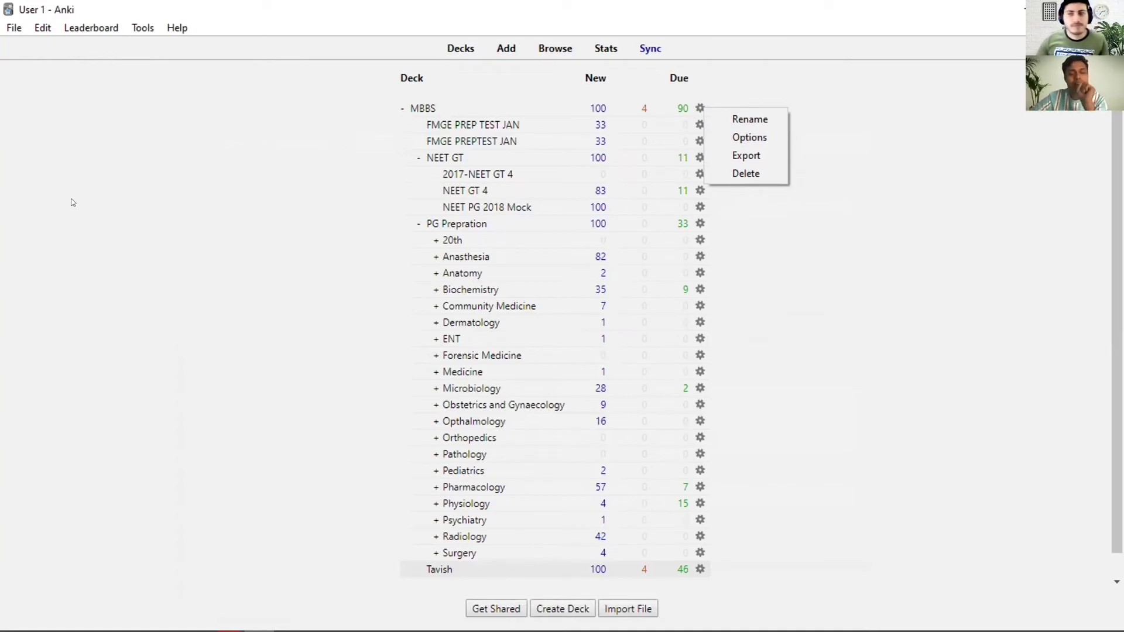
{"action": "left_click", "coordinate": [754, 154]}
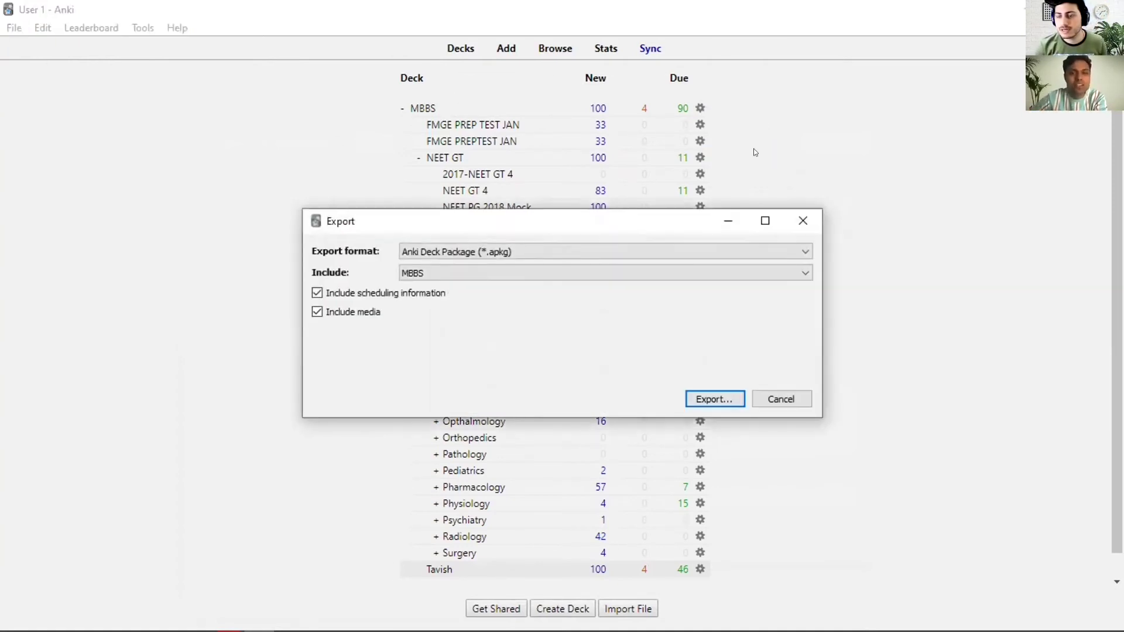
{"action": "left_click", "coordinate": [317, 293]}
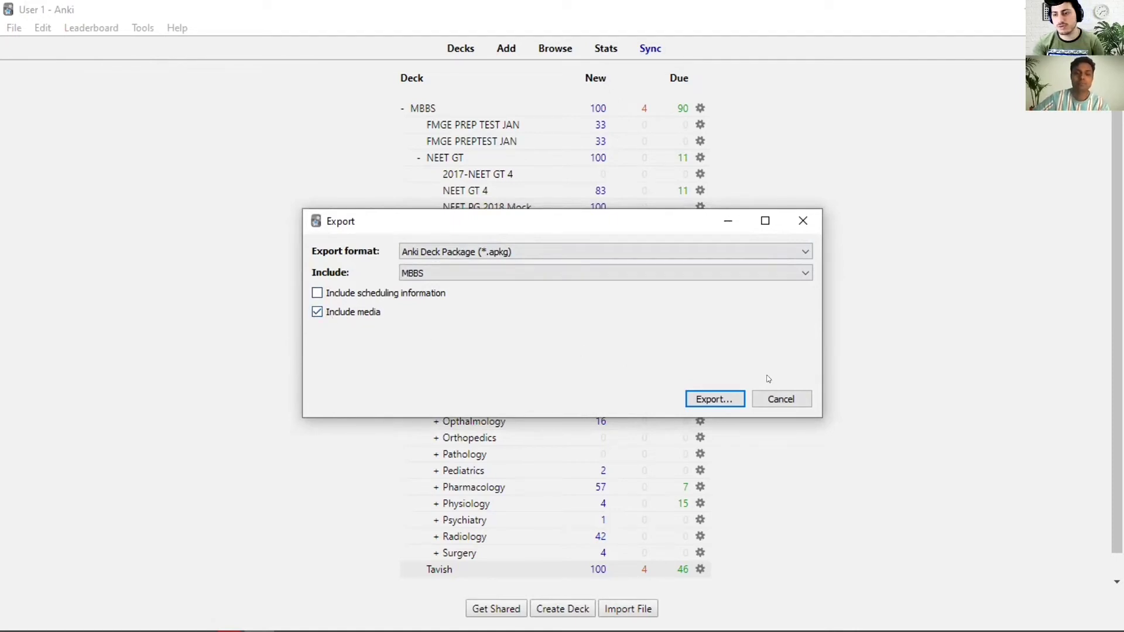
{"action": "left_click", "coordinate": [803, 399]}
{"action": "scroll", "coordinate": [545, 505], "scroll_direction": "down", "scroll_amount": 1}
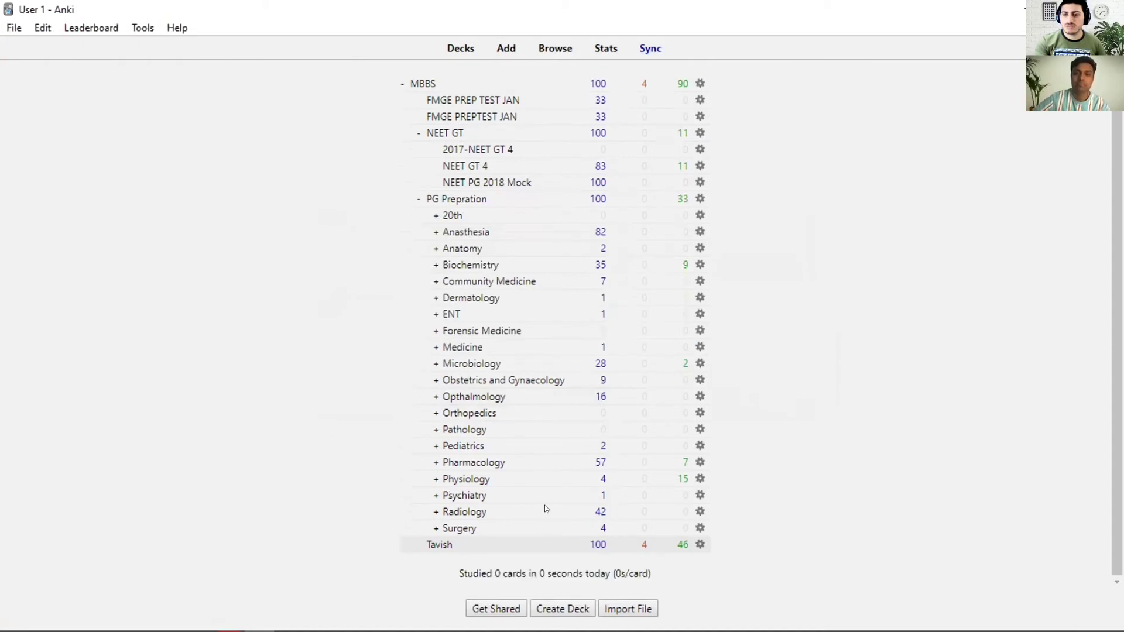
{"action": "scroll", "coordinate": [518, 509], "scroll_direction": "up", "scroll_amount": 1}
{"action": "scroll", "coordinate": [753, 571], "scroll_direction": "down", "scroll_amount": 1}
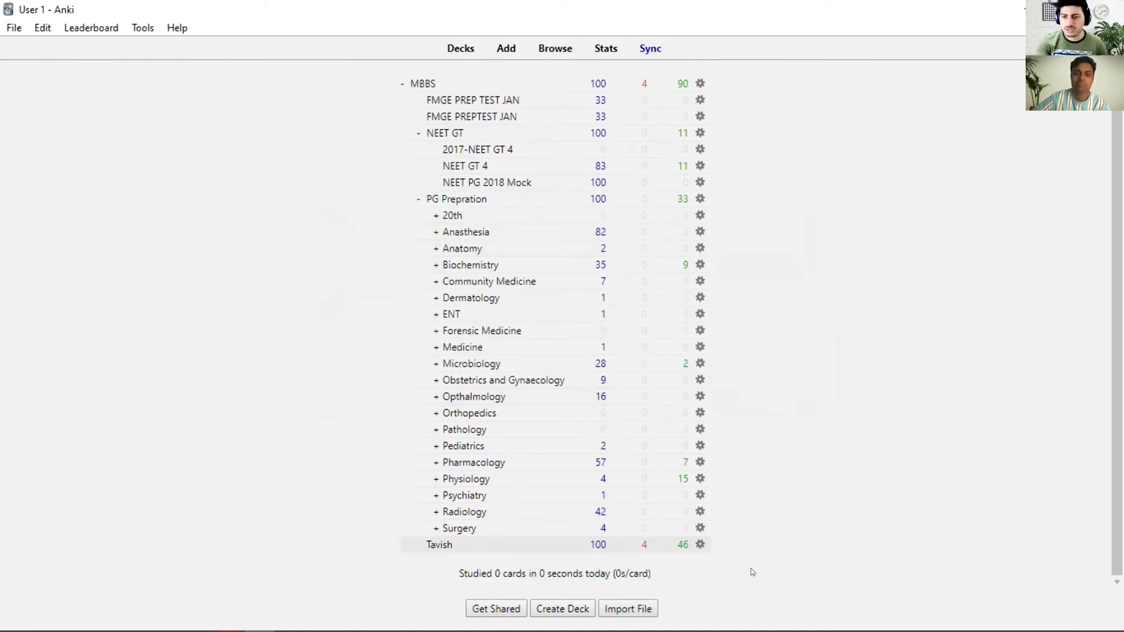